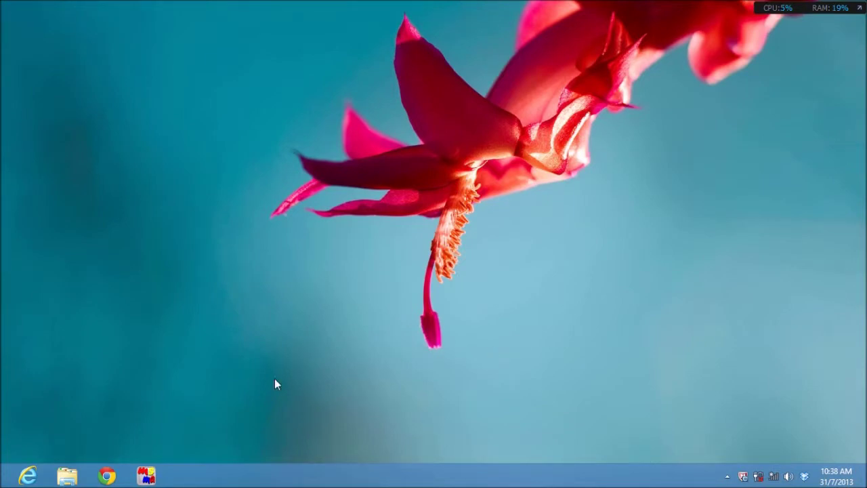
# - Launch MSMAware Soft from the taskbar to reach its General Setting page
pyautogui.click(141, 474)
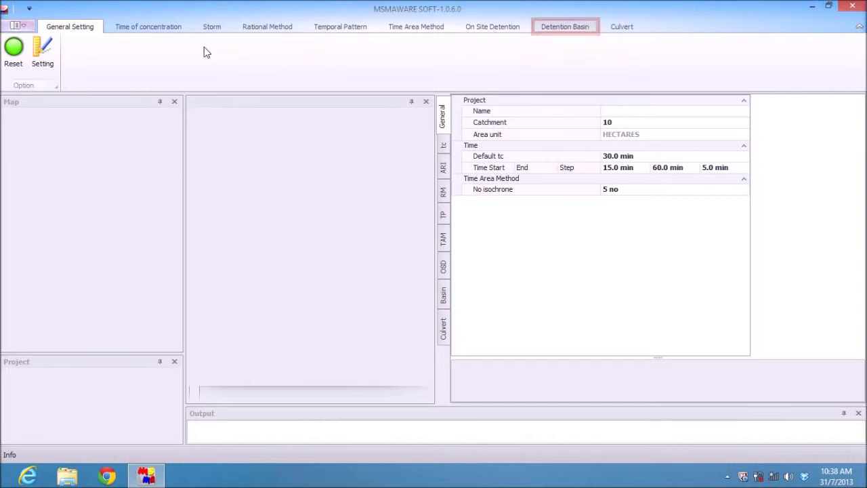
# - Go to the Storm page showing the ARI2–ARI100 setup table
pyautogui.click(209, 28)
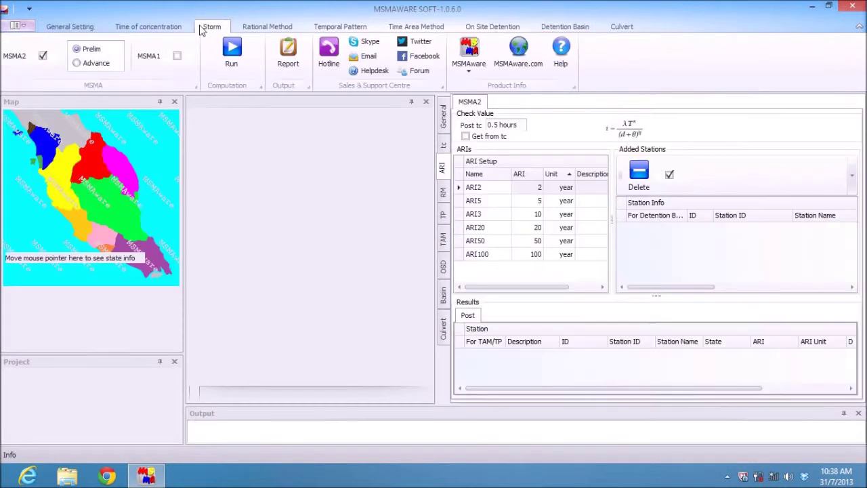
# - Use Advance storm analysis with post tc 0.25 hours and pre tc 0.5
pyautogui.click(79, 62)
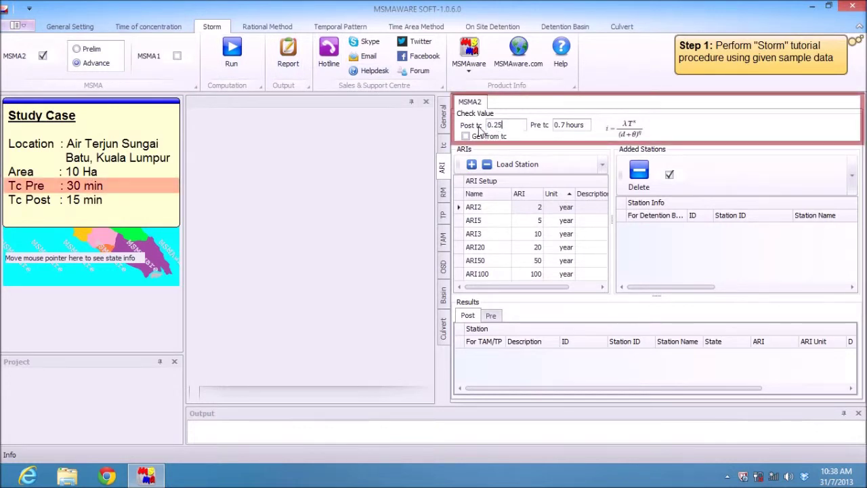
pyautogui.click(570, 125)
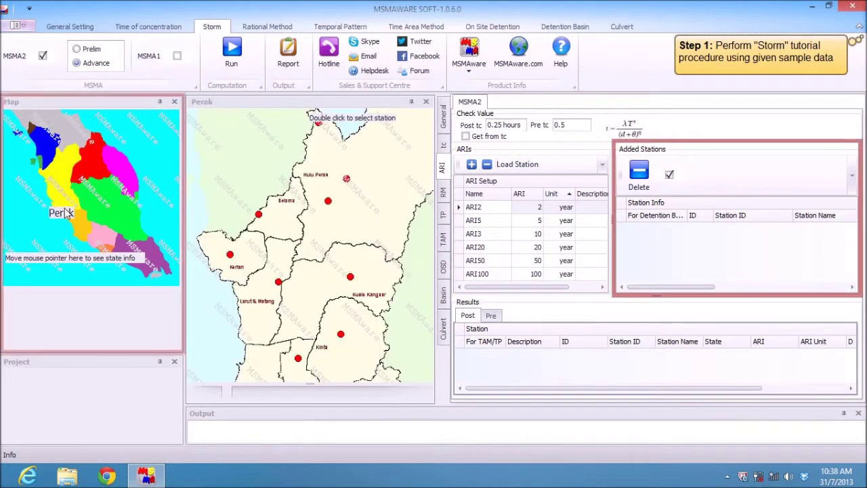
# - Add station 3317001 Air Terjun Sg Batu from the Kuala Lumpur map, ticked For Detention Basin
pyautogui.moveTo(76, 225)
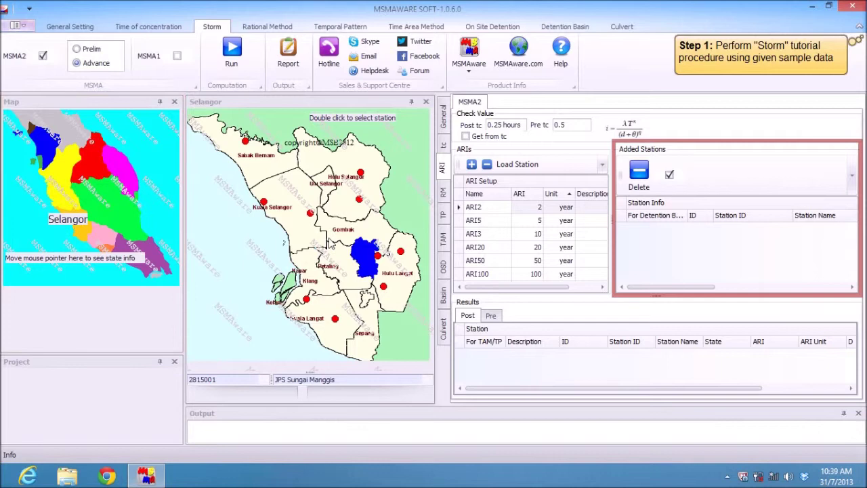
pyautogui.click(371, 253)
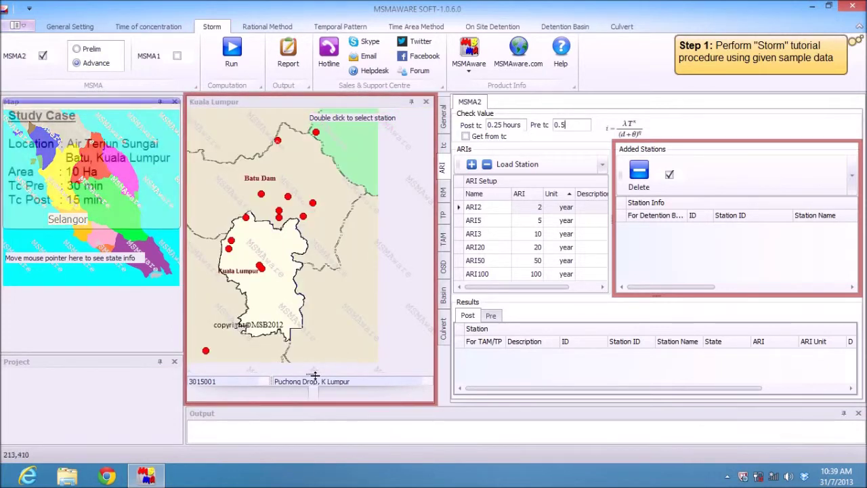
pyautogui.moveTo(313, 372); pyautogui.dragTo(366, 324)
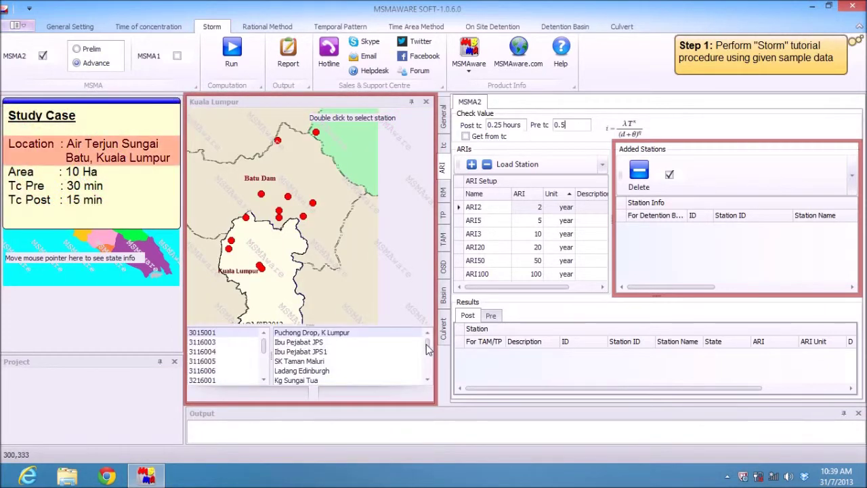
pyautogui.moveTo(428, 348); pyautogui.dragTo(430, 367)
pyautogui.doubleClick(314, 373)
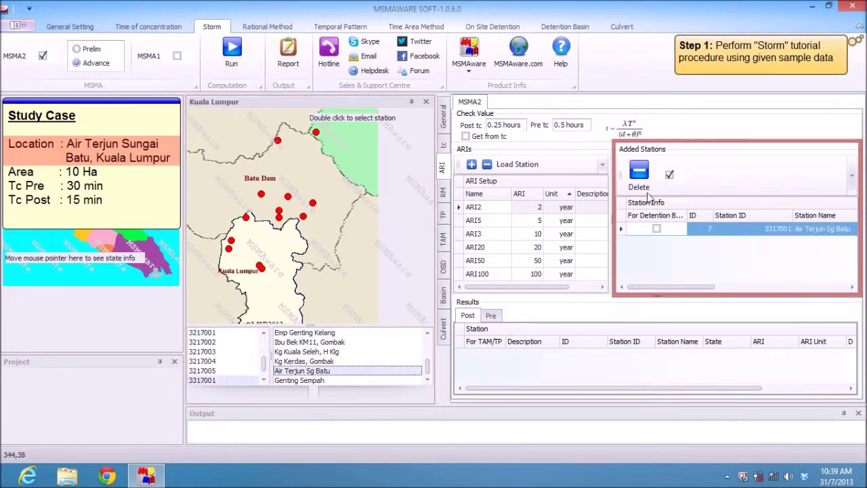
pyautogui.click(658, 229)
# - Run the storm computation, giving intensities 173.497–326.983 mm/hr, then go to Rational Method
pyautogui.click(232, 50)
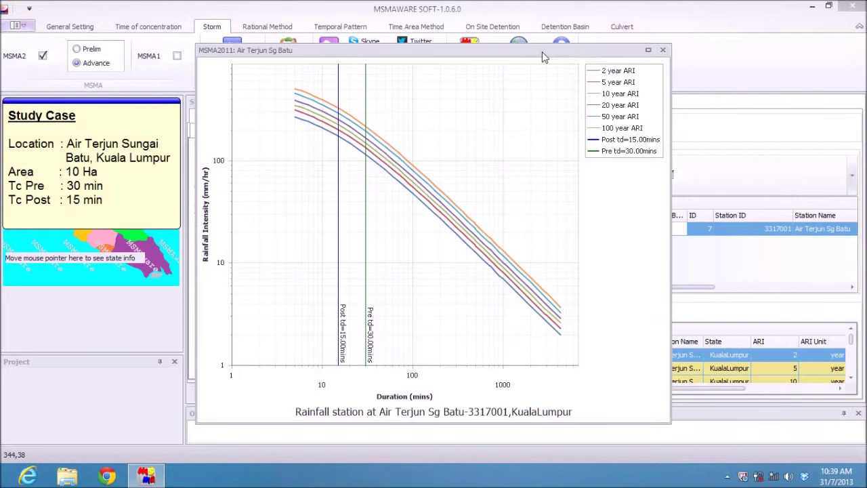
pyautogui.click(668, 54)
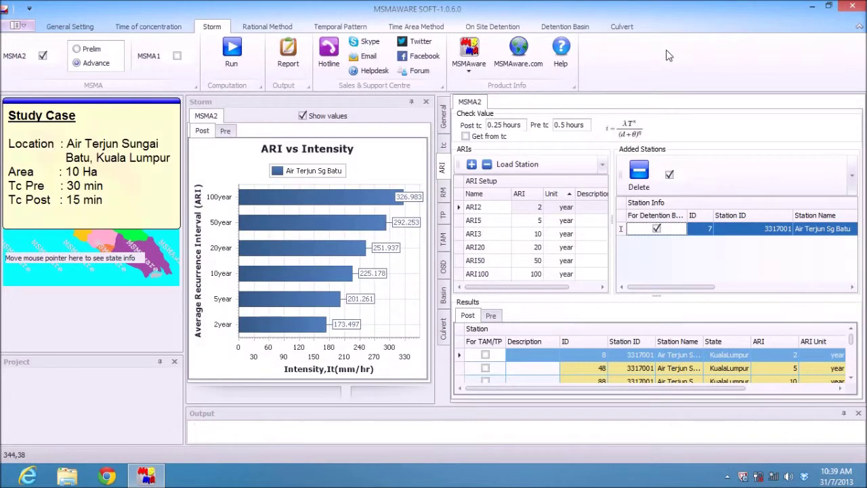
pyautogui.click(268, 28)
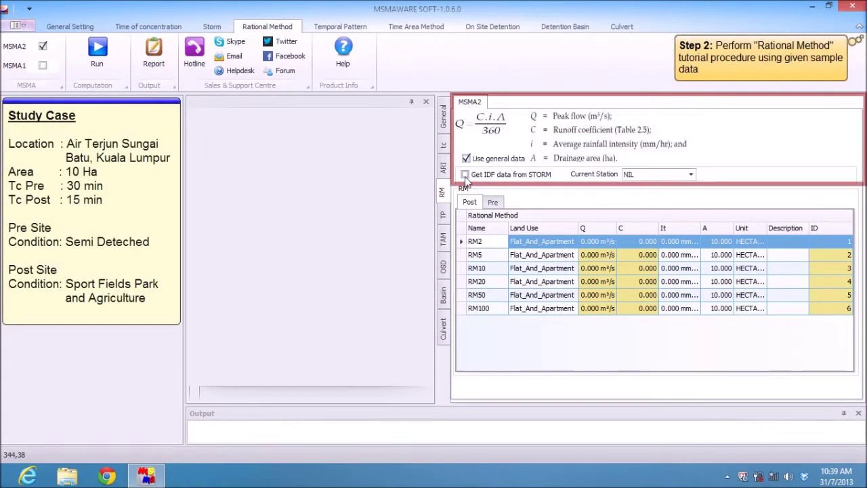
# - Take IDF data from STORM and set post land use to Sport_Fields_Park_And_Agriculture
pyautogui.click(466, 174)
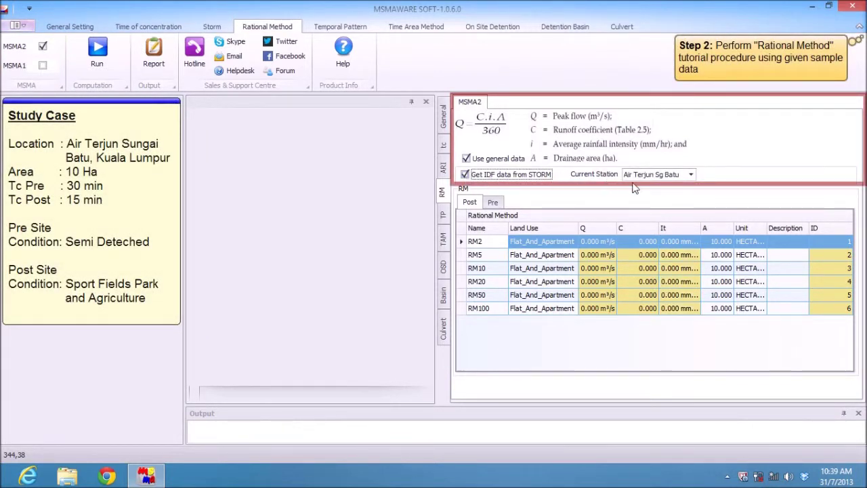
pyautogui.click(547, 248)
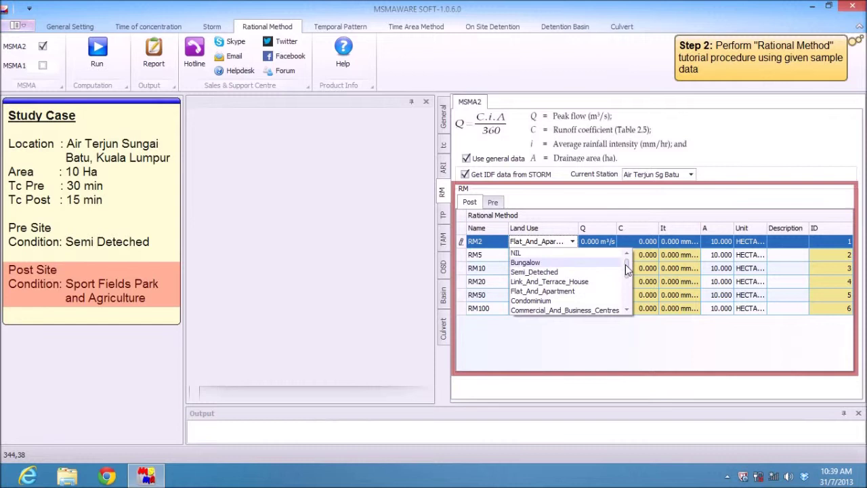
pyautogui.moveTo(628, 269); pyautogui.dragTo(628, 288)
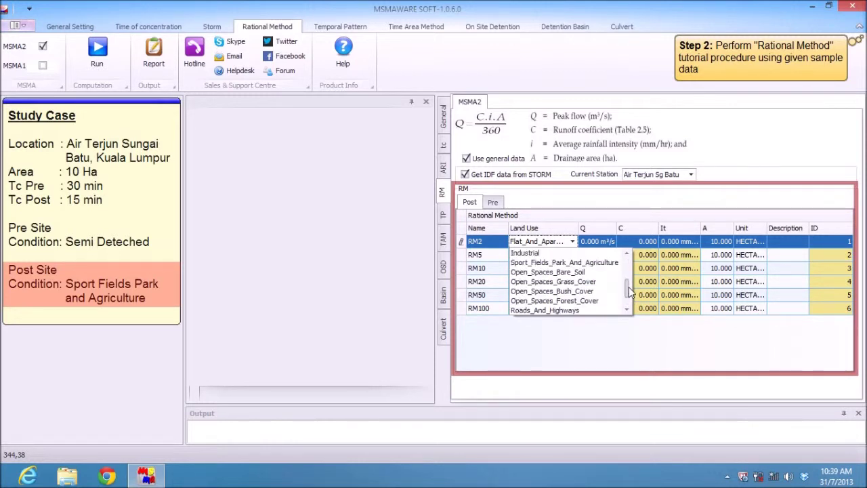
pyautogui.click(590, 264)
# - Set pre land use to Semi_Detached and run, giving pre flows 2.248–4.539 m³/s
pyautogui.click(493, 203)
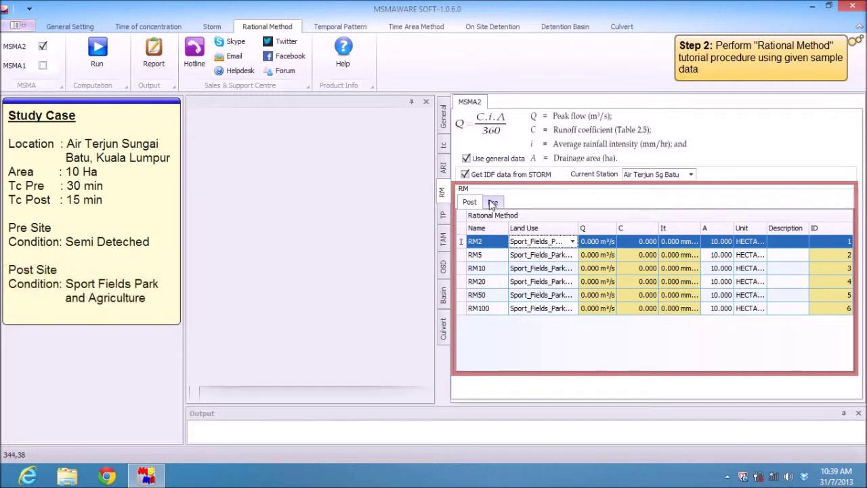
pyautogui.click(563, 241)
pyautogui.click(562, 271)
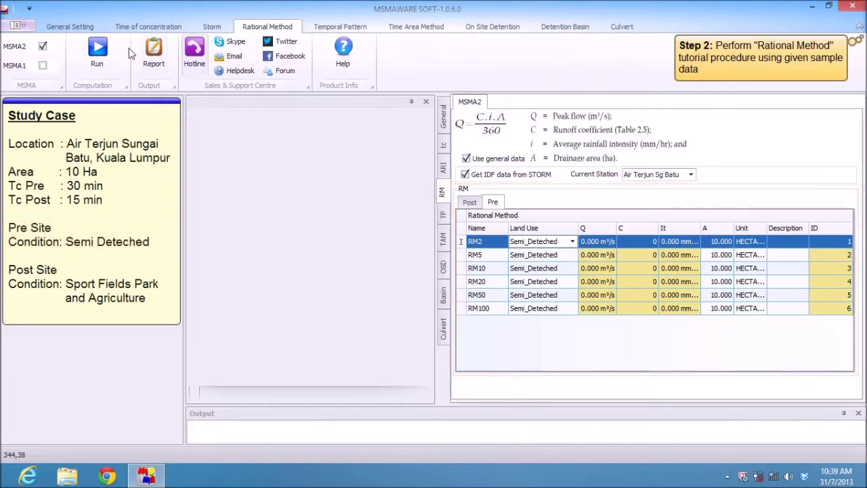
pyautogui.click(97, 51)
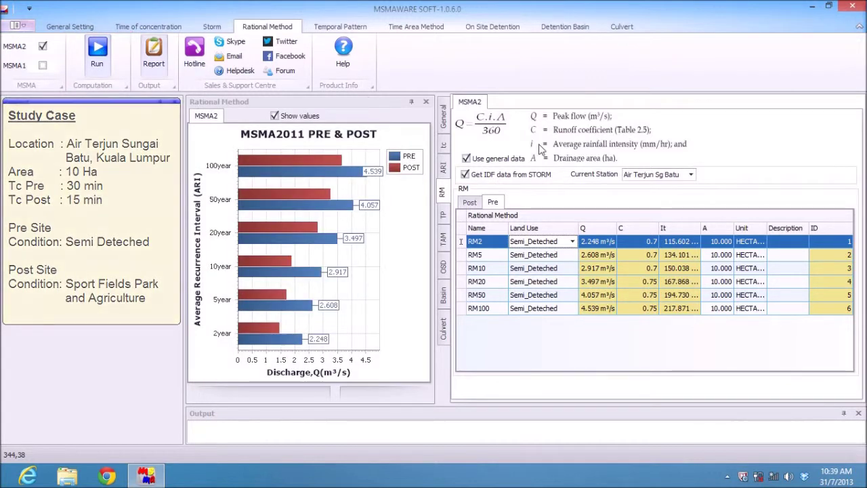
# - Bring up Detention Basin General settings: 0.150 m contour interval, 3.000 m depth, 0.300 m freeboard
pyautogui.click(562, 28)
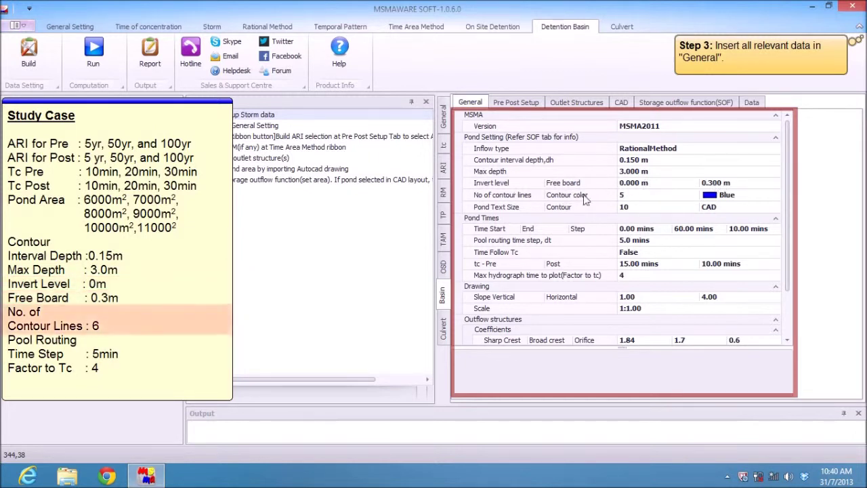
# - Enter 6 for No of contour lines and USER for Pond Text Size Contour
pyautogui.click(633, 196)
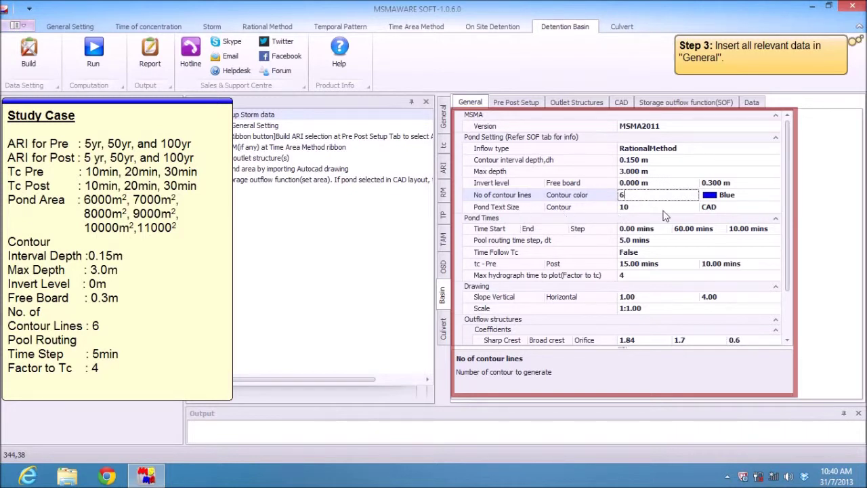
pyautogui.click(712, 208)
pyautogui.click(776, 207)
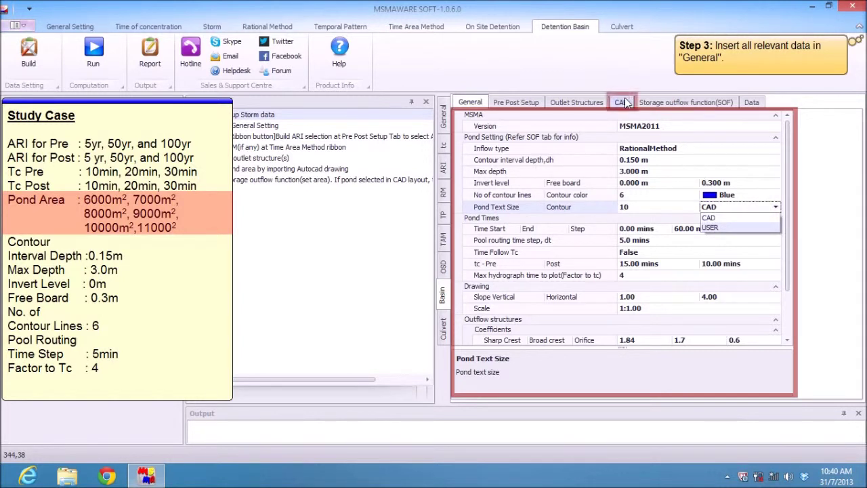
pyautogui.click(711, 228)
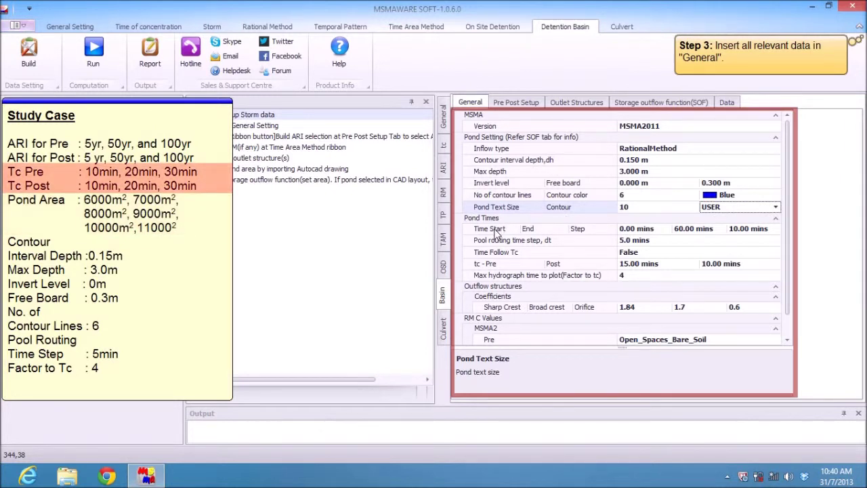
# - Set the pond time start to 10, end time to 30 and pre tc to 30
pyautogui.click(654, 228)
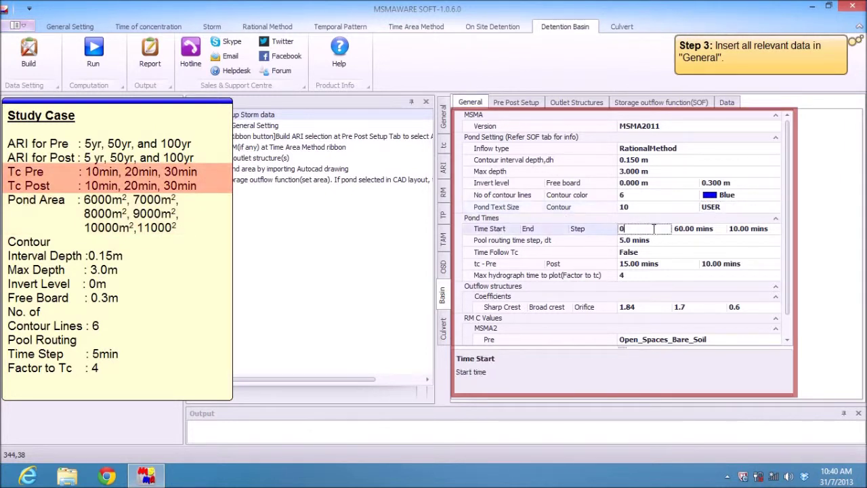
pyautogui.write('10')
pyautogui.press('Tab')
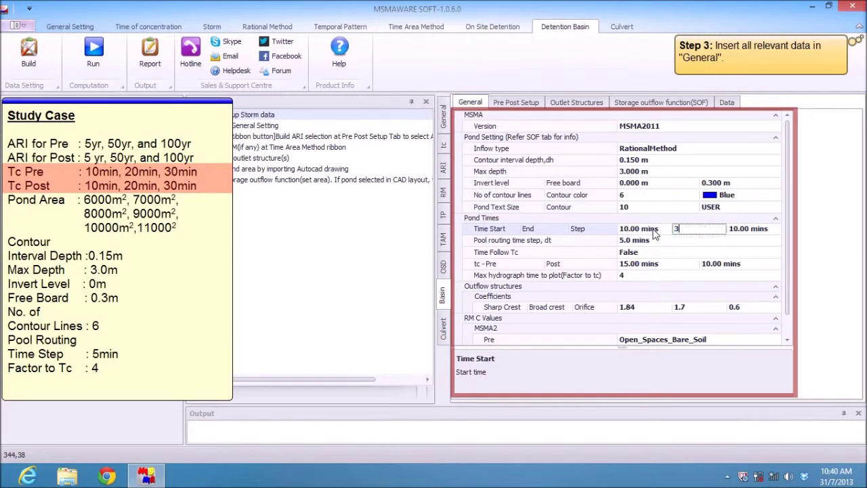
pyautogui.write('30')
pyautogui.press('Tab')
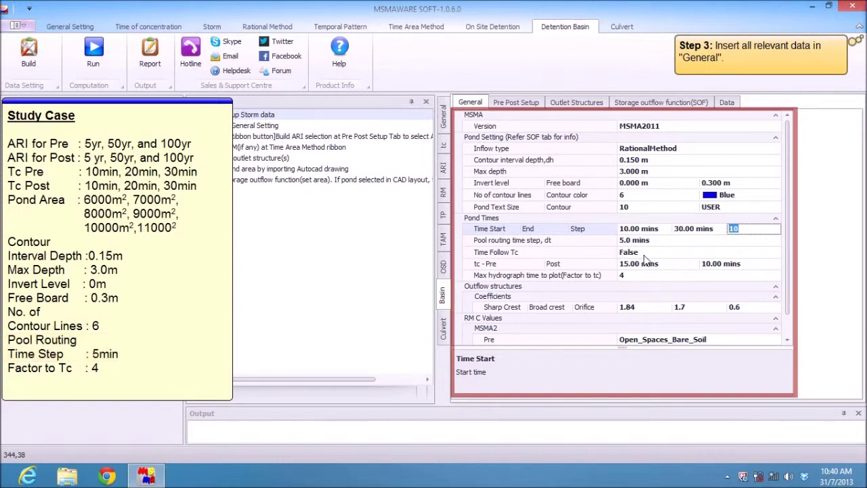
pyautogui.click(653, 263)
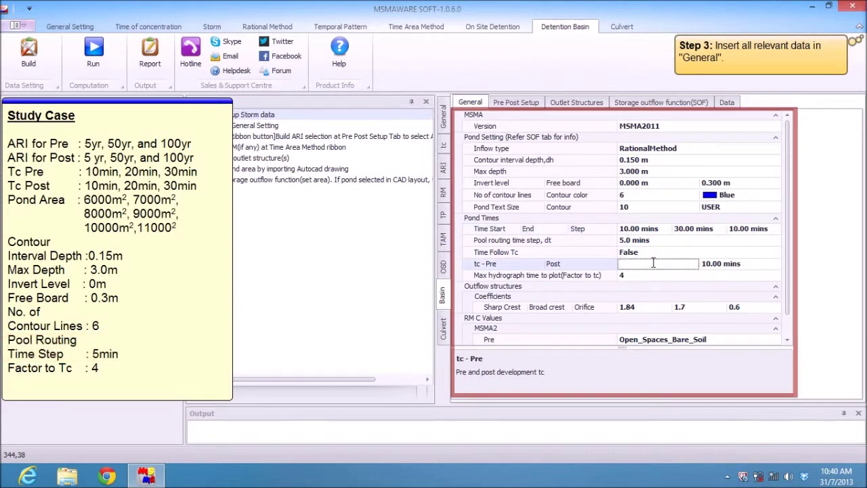
pyautogui.write('30')
pyautogui.press('Tab')
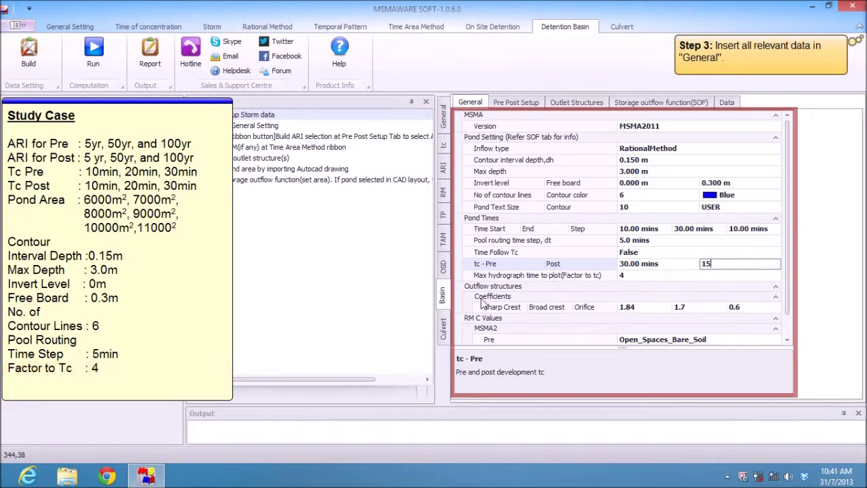
# - Choose RM C land uses: Pre Semi_Detached, Post Sport_Fields_Park_And_Agriculture
pyautogui.moveTo(787, 278); pyautogui.dragTo(788, 299)
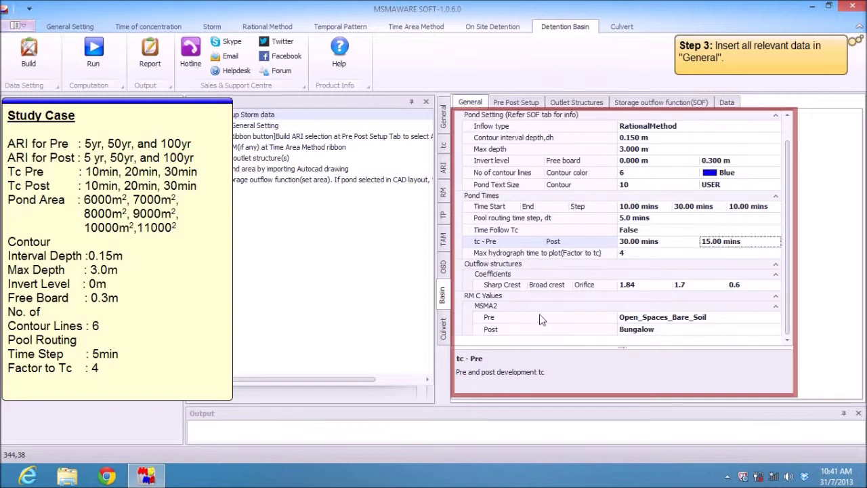
pyautogui.click(639, 318)
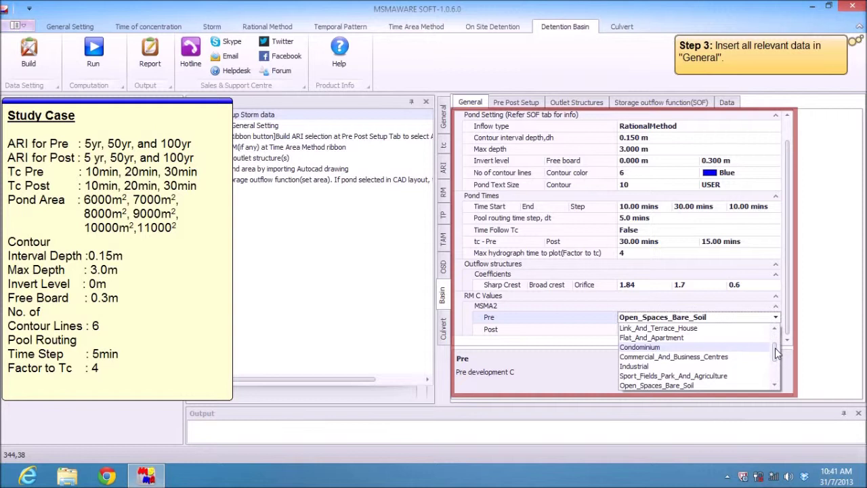
pyautogui.scroll(2, 776, 347)
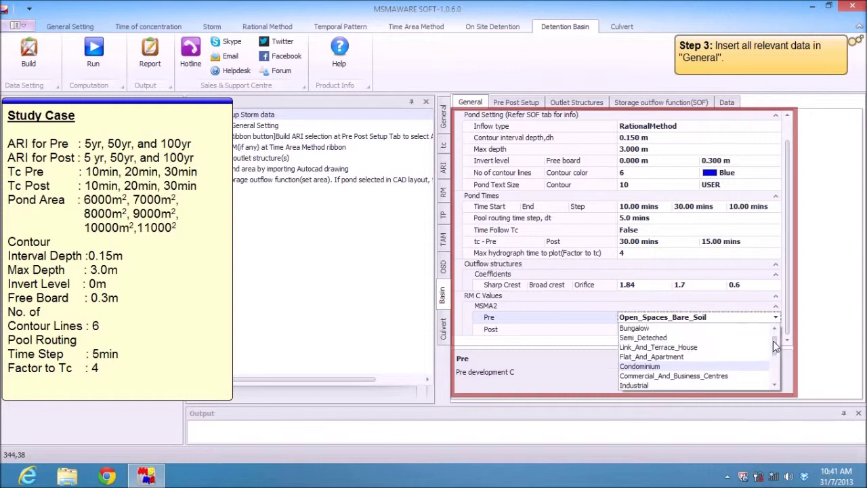
pyautogui.click(764, 346)
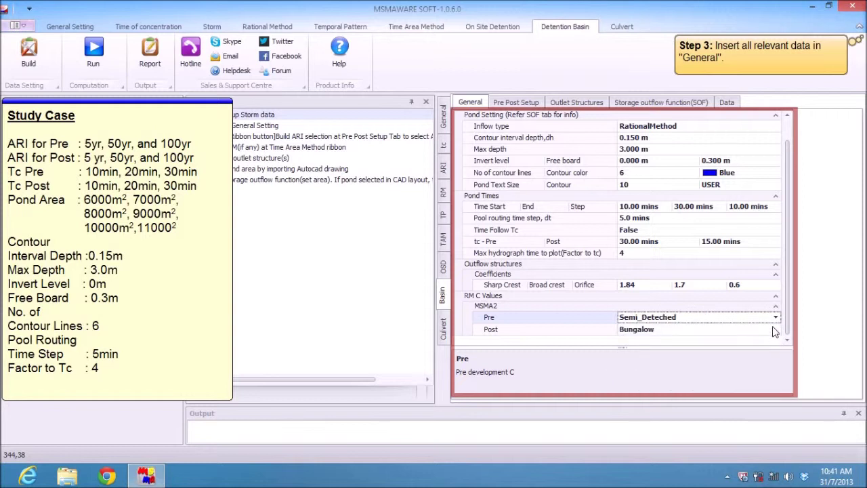
pyautogui.click(776, 330)
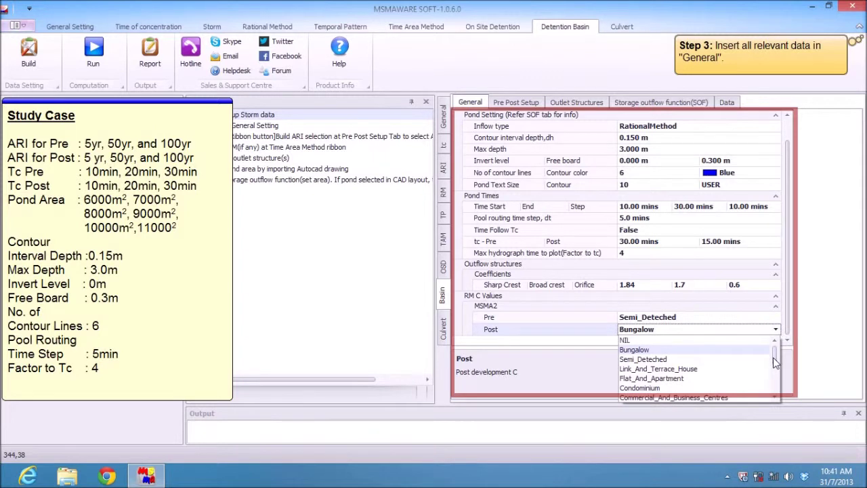
pyautogui.moveTo(773, 357); pyautogui.dragTo(774, 367)
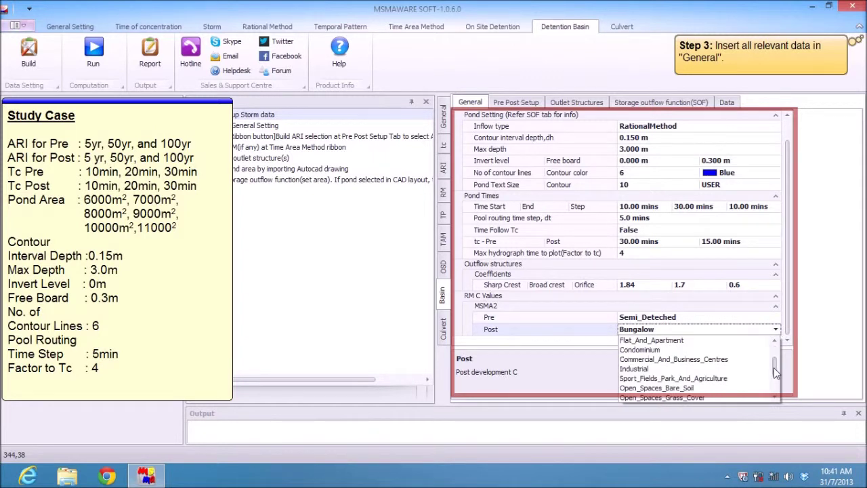
pyautogui.click(715, 378)
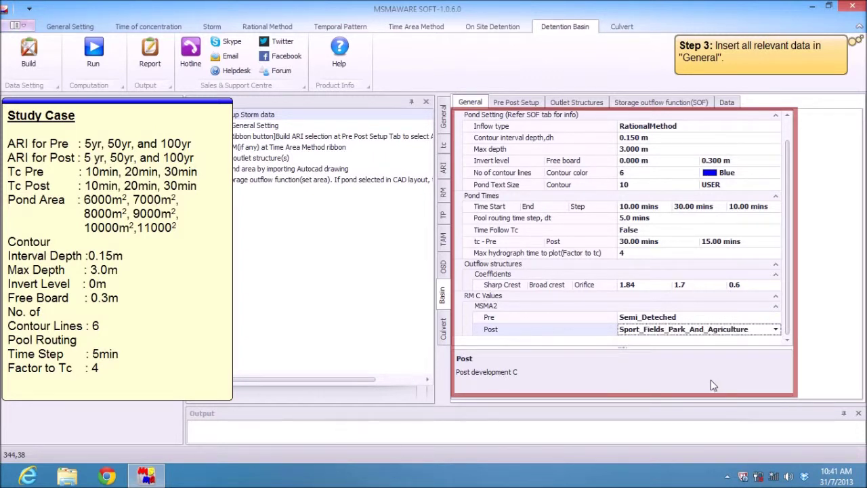
# - Build the Pre Post Setup ARI list, keeping the 5, 50 and 100-year rows ticked
pyautogui.click(515, 102)
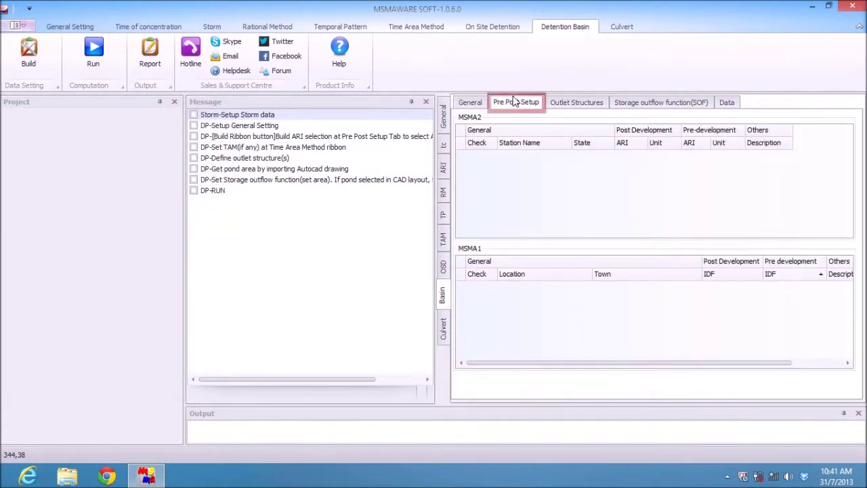
pyautogui.click(28, 53)
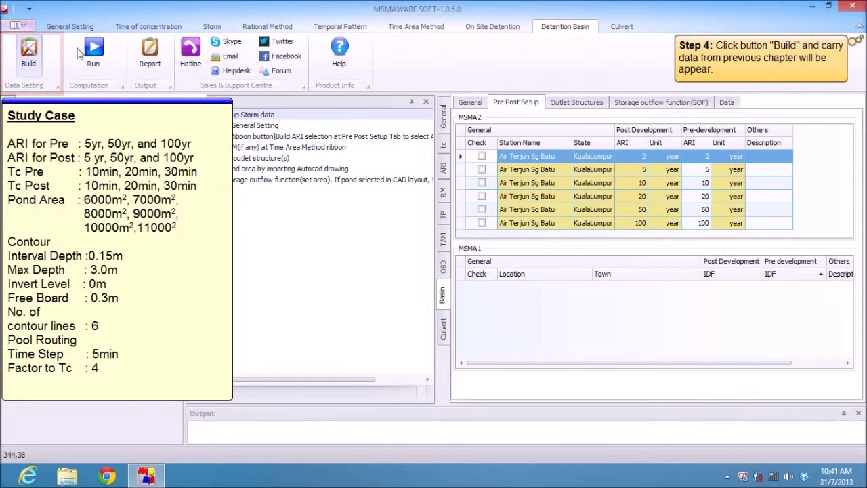
pyautogui.click(481, 169)
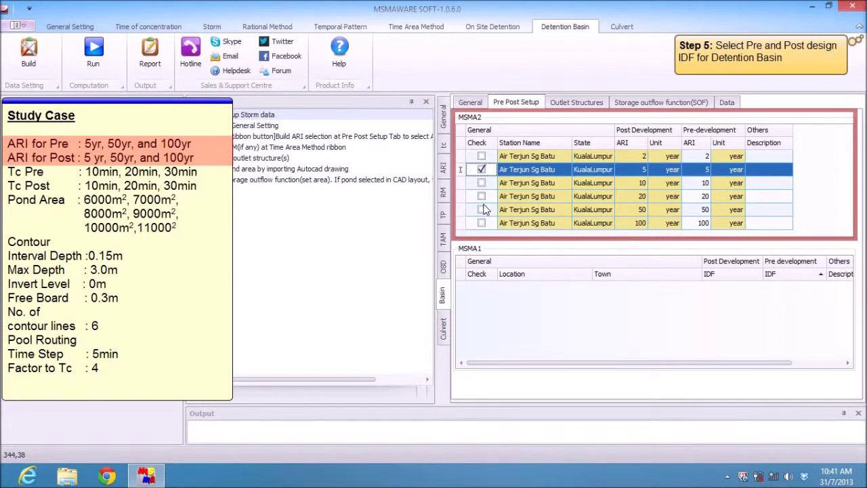
pyautogui.click(481, 209)
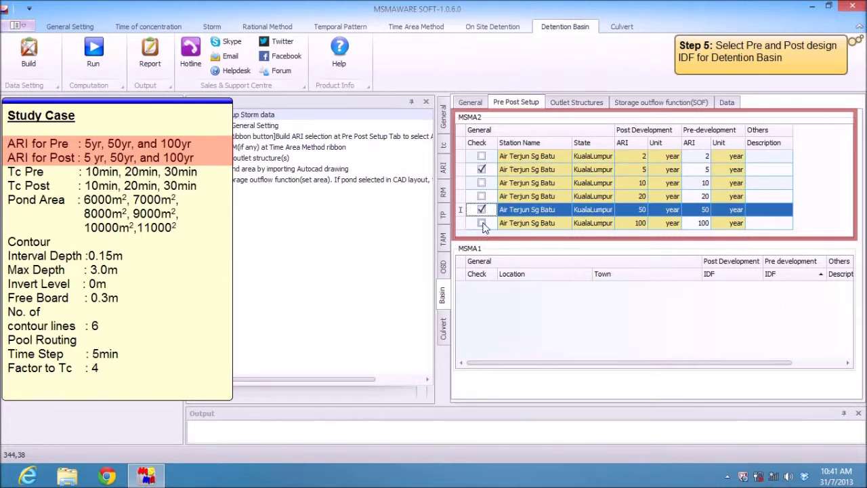
pyautogui.click(482, 223)
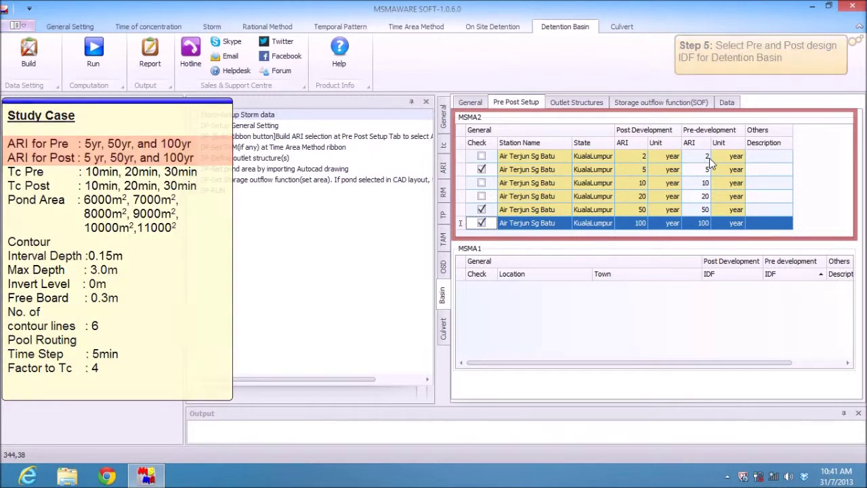
pyautogui.click(588, 103)
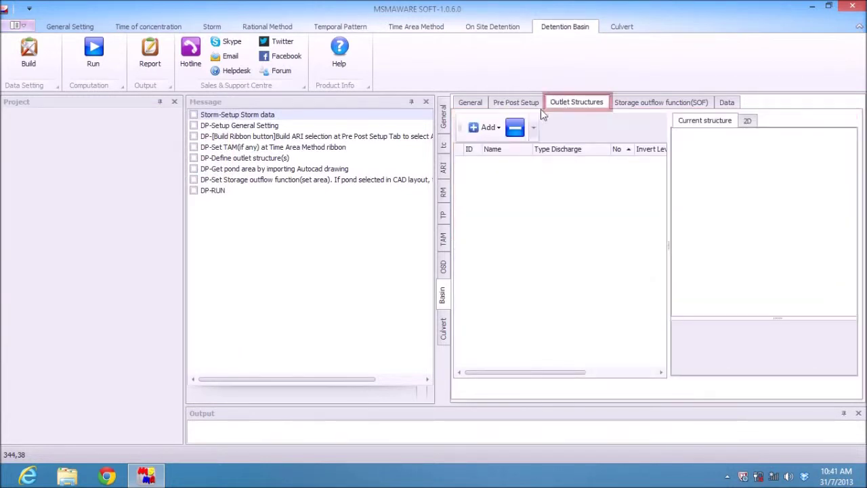
# - Add orifice outlet Pipe1 with Cd 0.6, Do 1 and invert level 0, then view the storage-outflow table
pyautogui.click(490, 127)
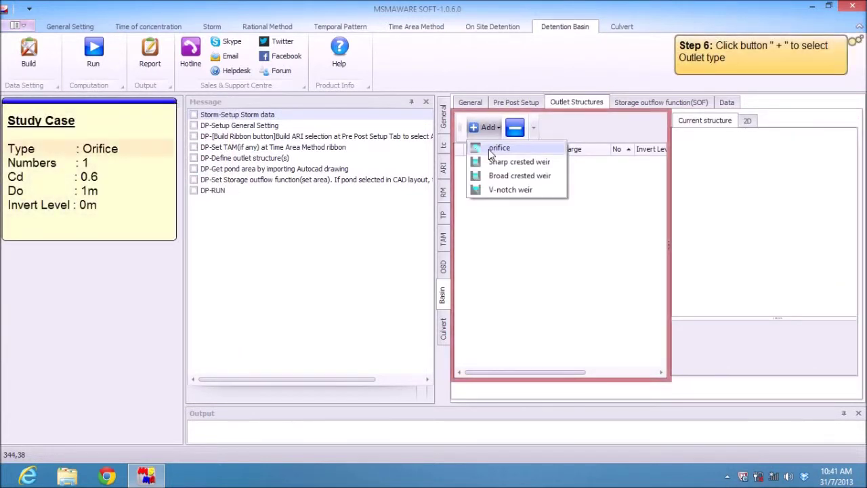
pyautogui.click(491, 149)
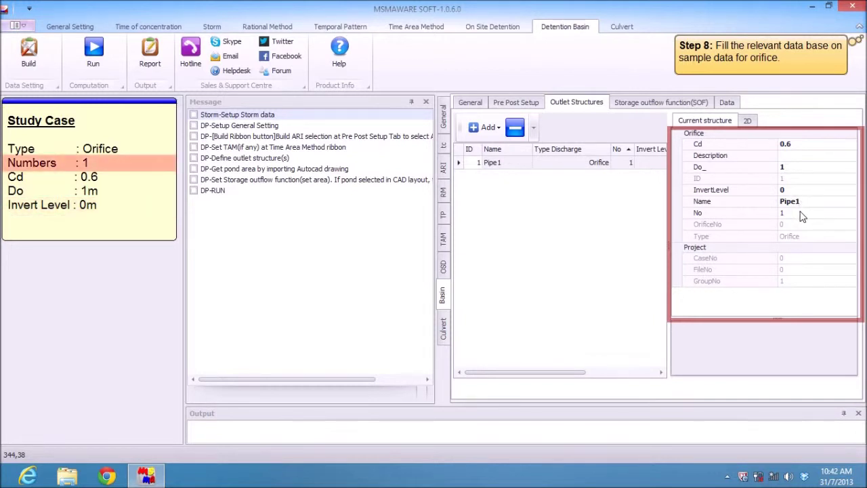
pyautogui.click(642, 107)
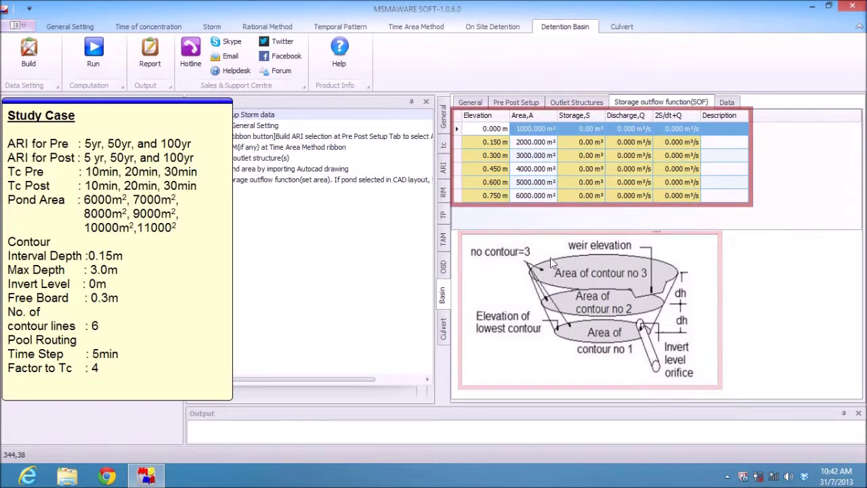
# - Enter pond areas 6000, 7000 and 8000 m² for the first three elevations
pyautogui.doubleClick(523, 129)
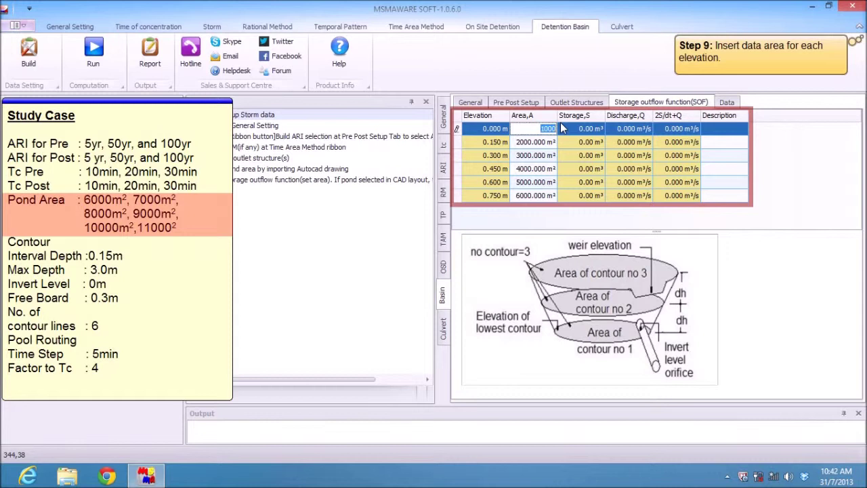
pyautogui.write('6000')
pyautogui.press('Return')
pyautogui.write('7')
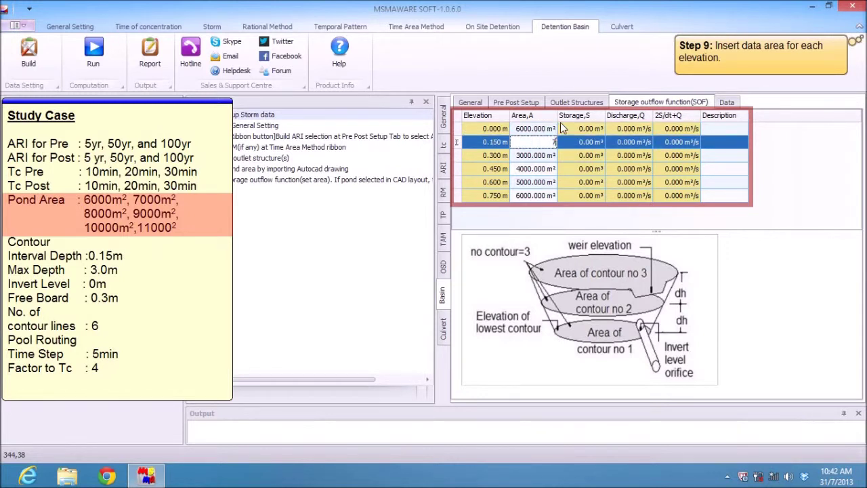
pyautogui.press('Return')
pyautogui.write('8000')
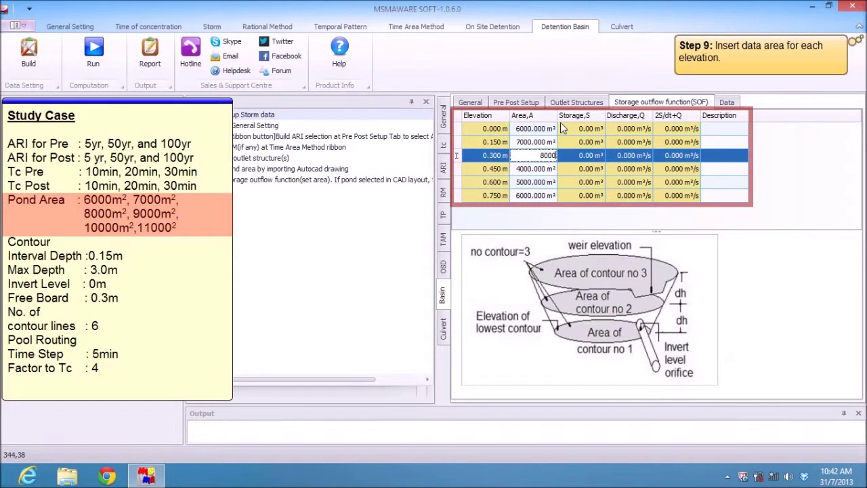
pyautogui.press('Return')
# - Enter pond areas 9000, 10000 and 11000 m² for the remaining elevations up to 0.750 m
pyautogui.write('9')
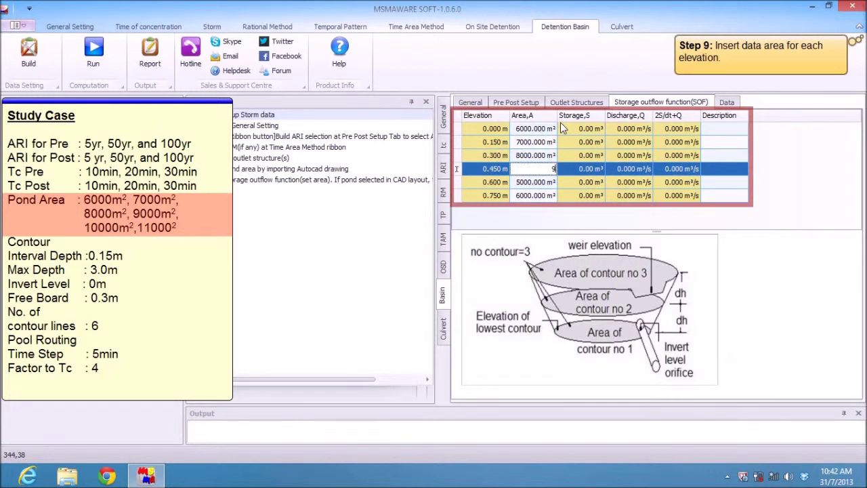
pyautogui.write('0000')
pyautogui.press('Return')
pyautogui.write('1000')
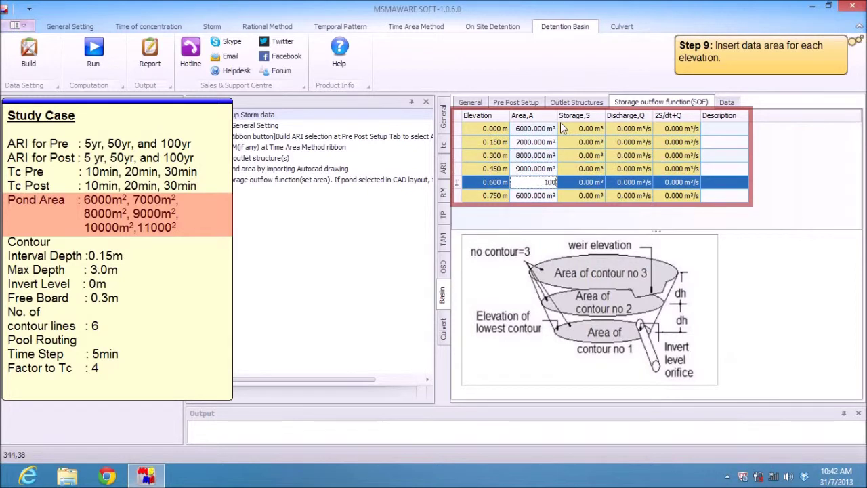
pyautogui.write('0')
pyautogui.press('Return')
pyautogui.write('11000')
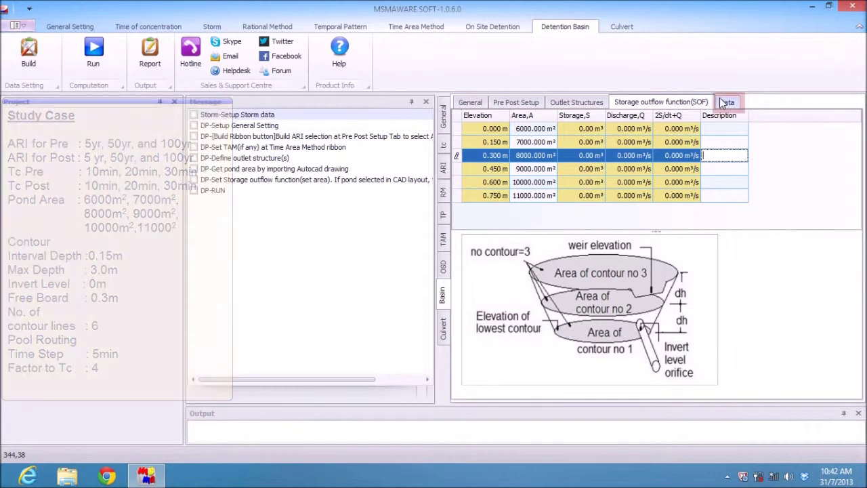
pyautogui.click(726, 102)
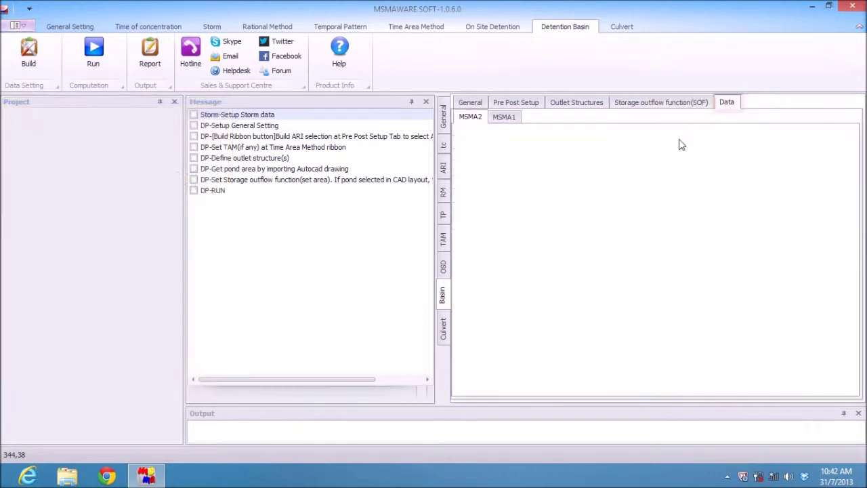
# - Run the basin design and review the 50- and 100-year routing tables for 30 and 20-minute storms
pyautogui.click(85, 61)
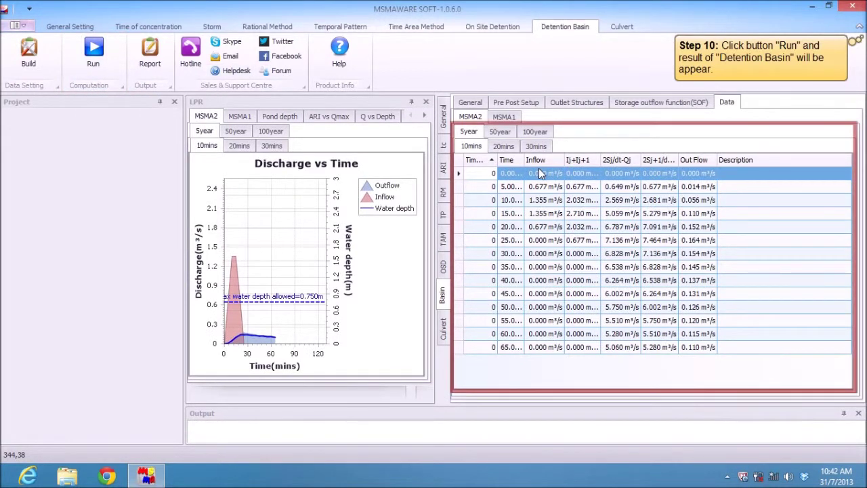
pyautogui.click(502, 147)
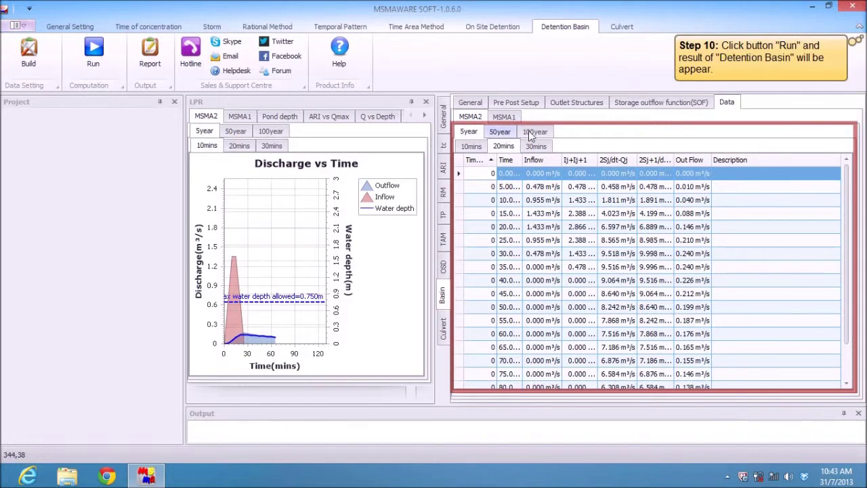
pyautogui.click(535, 133)
pyautogui.click(537, 147)
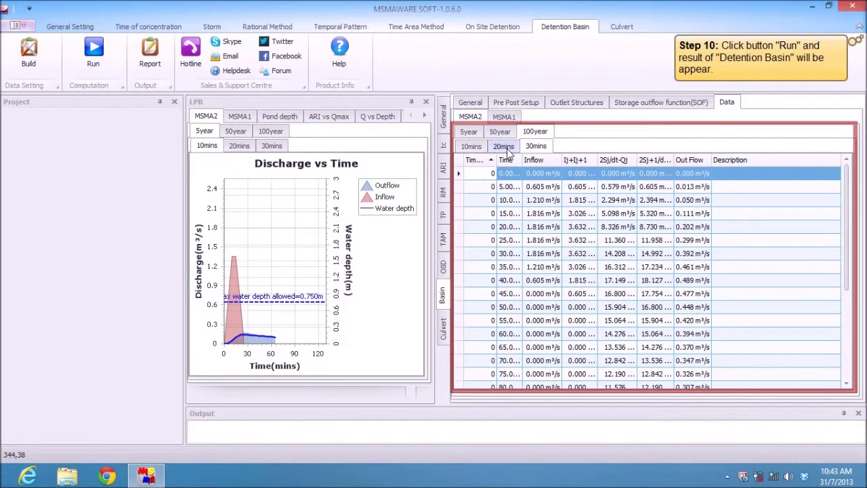
pyautogui.click(505, 149)
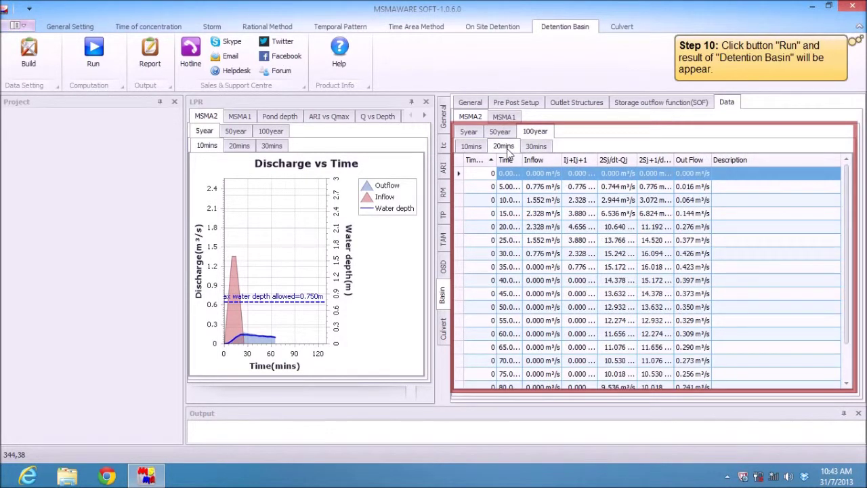
# - Plot the 100-year hydrographs for the 20 and 30-minute storms
pyautogui.click(248, 146)
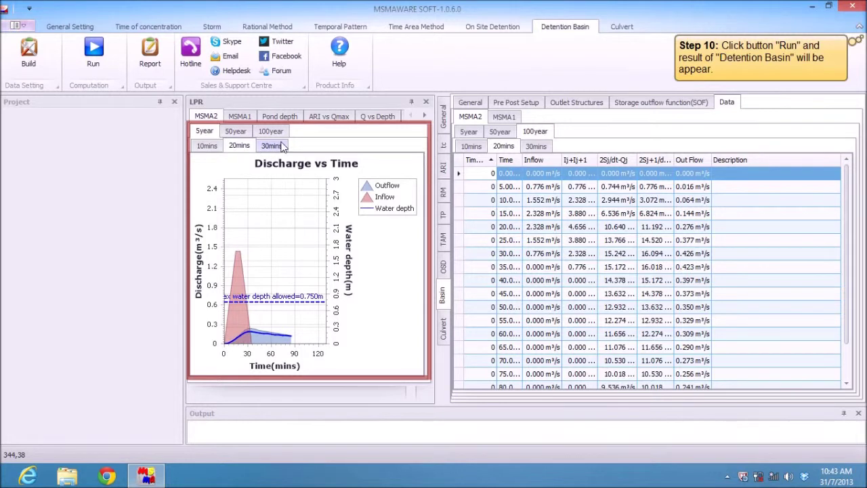
pyautogui.click(279, 146)
pyautogui.click(276, 134)
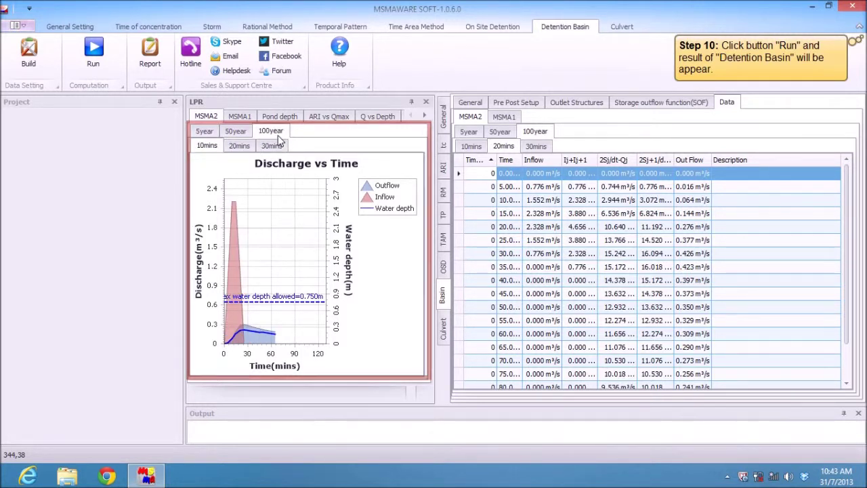
pyautogui.click(151, 61)
pyautogui.moveTo(864, 72); pyautogui.dragTo(864, 191)
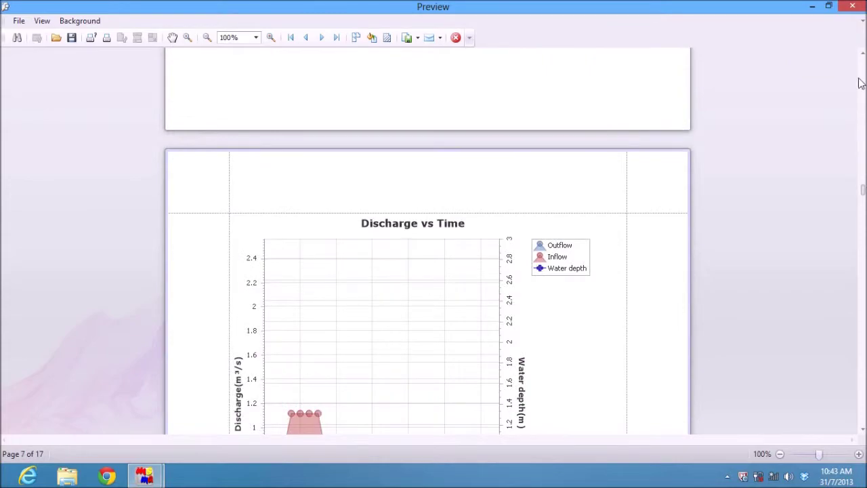
pyautogui.click(853, 7)
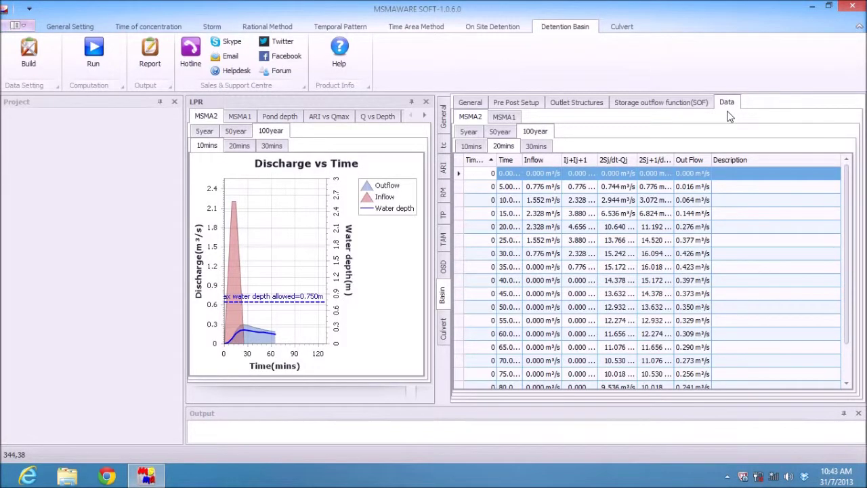